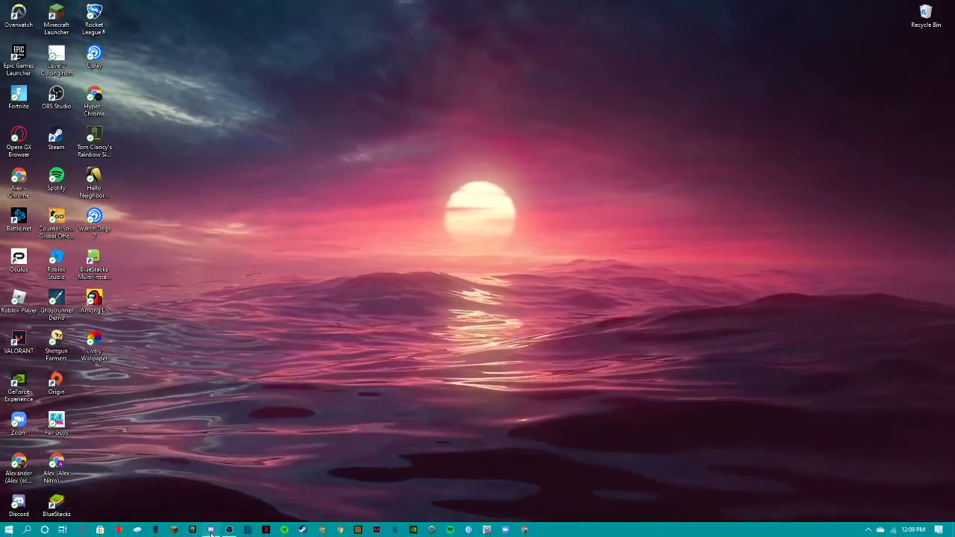
Step: Open Discord and look through the server's memes, rules and main-chat channels to view the current customized theme
{"action": "left_click", "coordinate": [211, 530]}
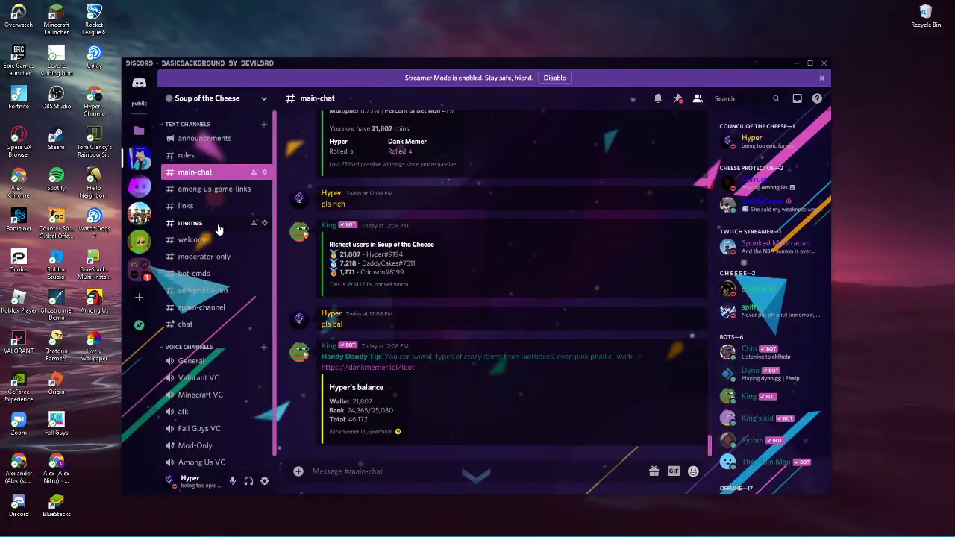
{"action": "left_click", "coordinate": [216, 225]}
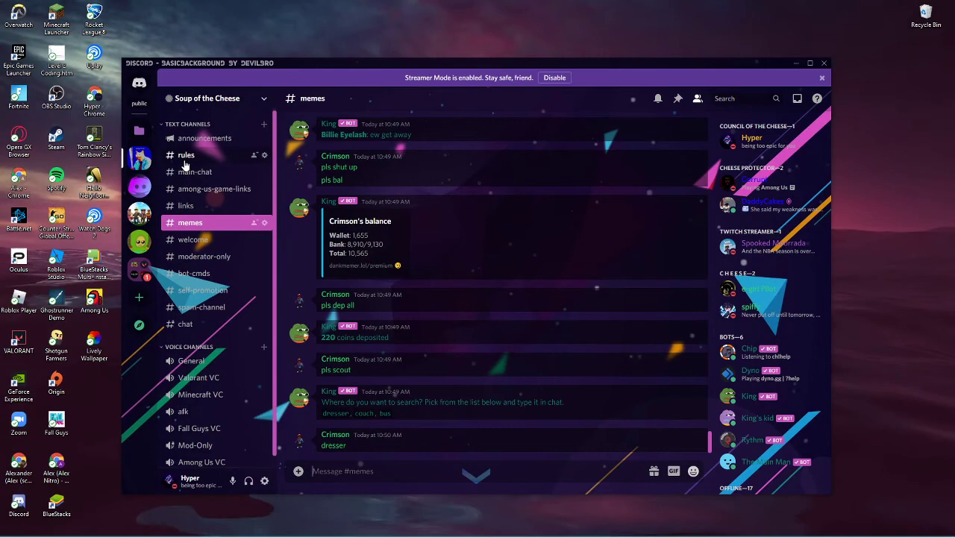
{"action": "left_click", "coordinate": [186, 158]}
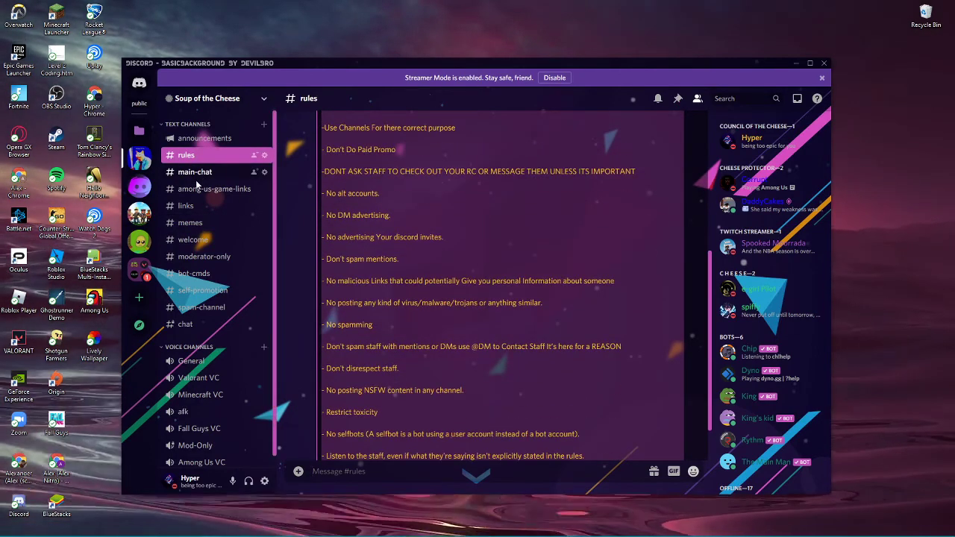
{"action": "left_click", "coordinate": [195, 177]}
{"action": "scroll", "coordinate": [522, 365], "scroll_direction": "up", "scroll_amount": 2}
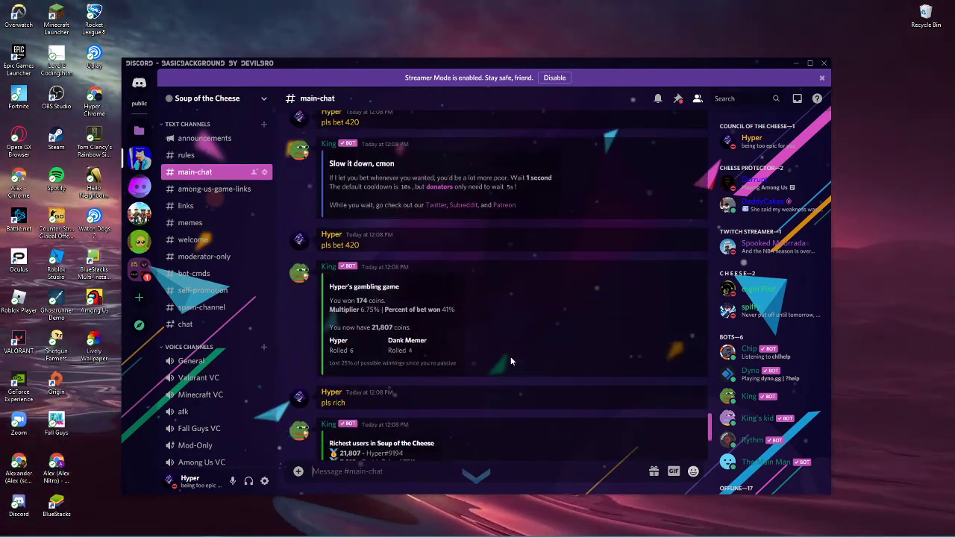
{"action": "scroll", "coordinate": [509, 357], "scroll_direction": "down", "scroll_amount": 3}
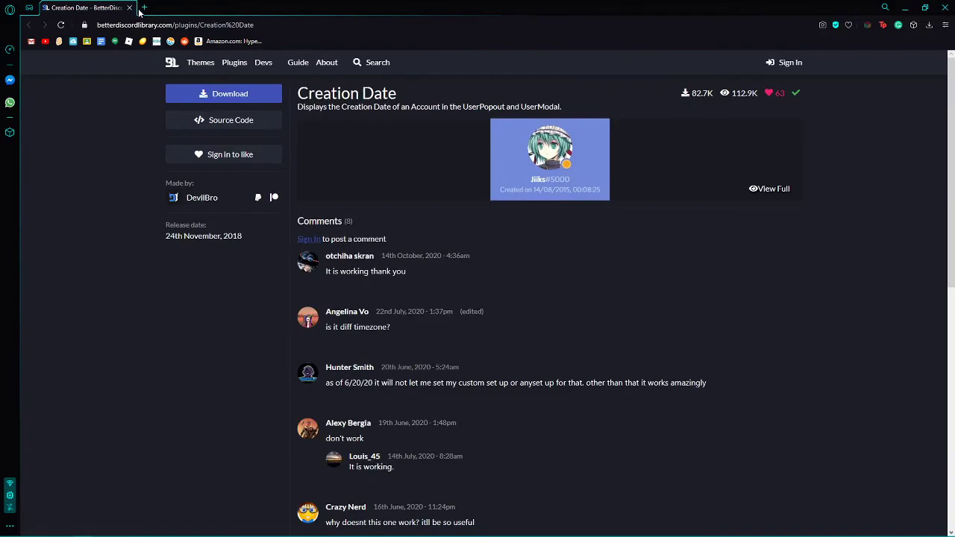
Step: Switch to the browser, replace the Creation Date page with a fresh tab and search the web for "better discord"
{"action": "left_click", "coordinate": [146, 7]}
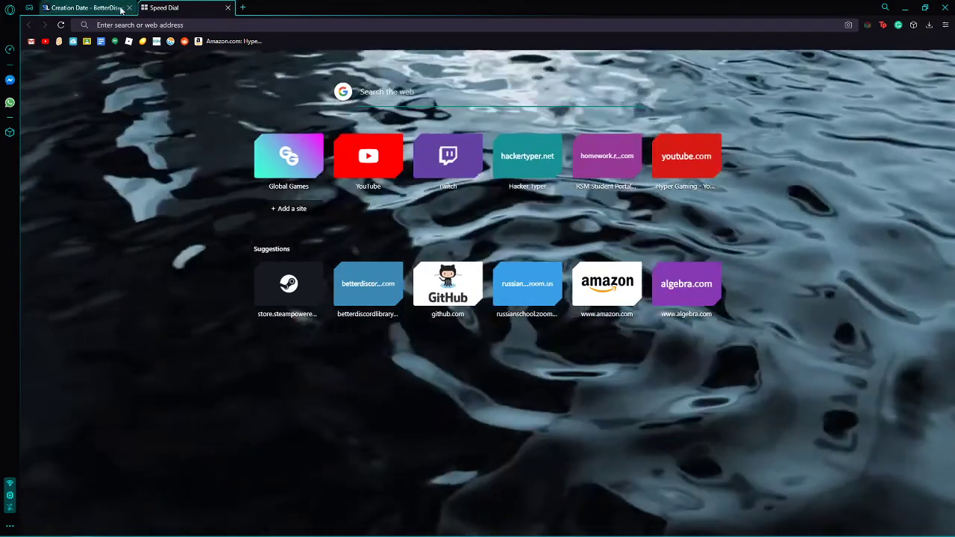
{"action": "left_click", "coordinate": [129, 7]}
{"action": "type", "text": "better "}
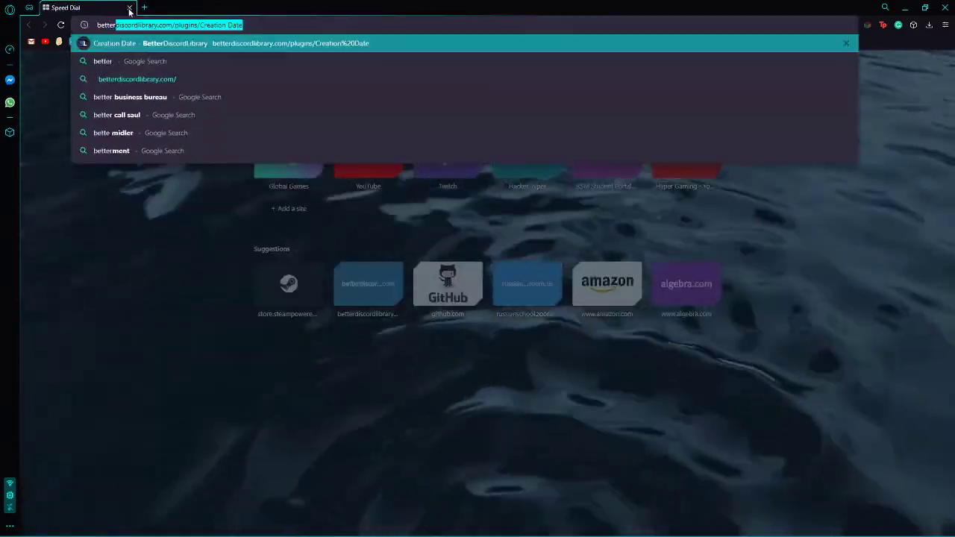
{"action": "type", "text": "discord"}
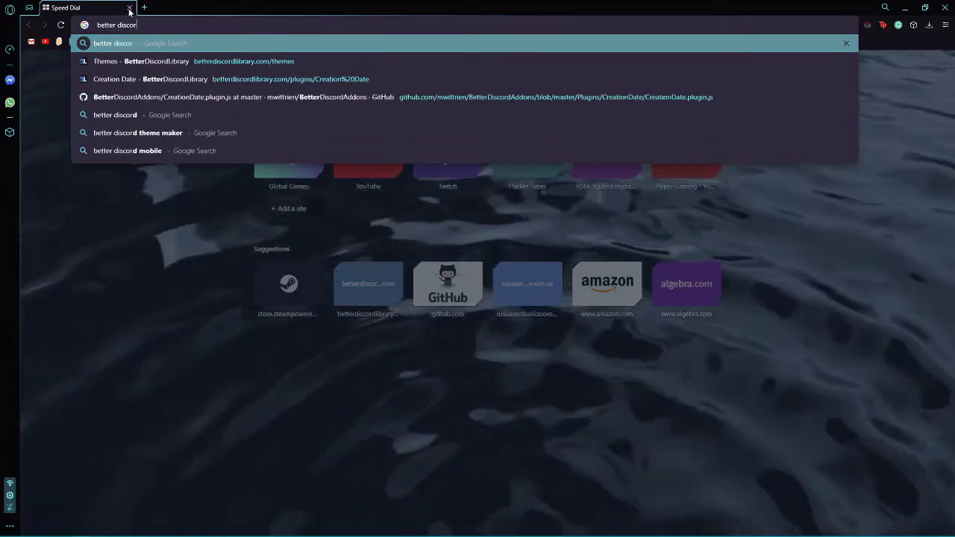
{"action": "key", "text": "Return"}
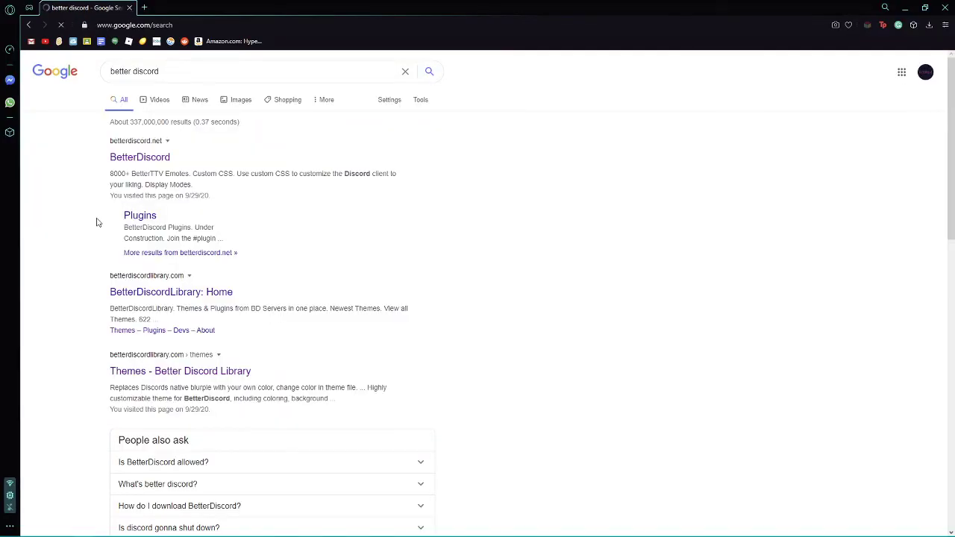
Step: Open the BetterDiscord site at betterdiscord.net from the search results
{"action": "left_click_drag", "start_coordinate": [108, 139], "coordinate": [267, 174]}
{"action": "left_click", "coordinate": [148, 159]}
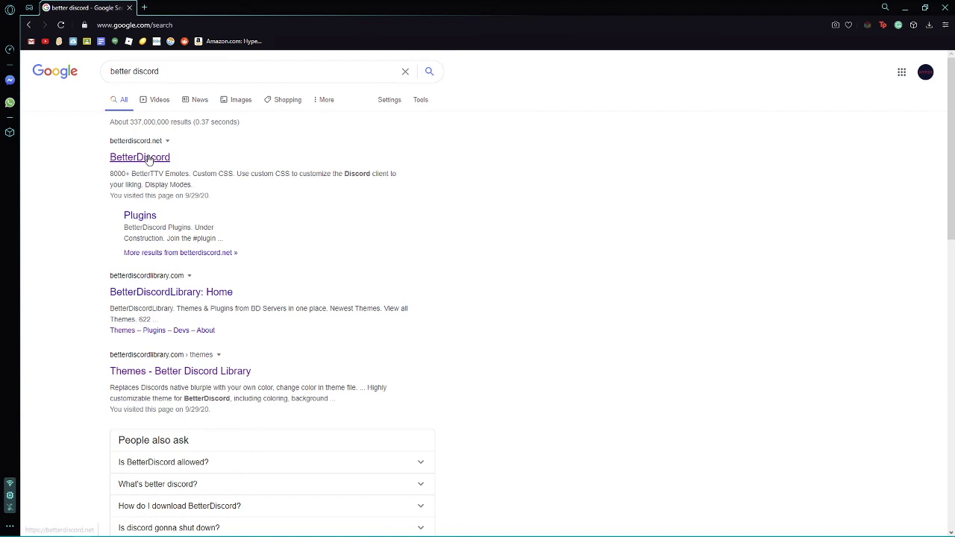
{"action": "left_click", "coordinate": [148, 159]}
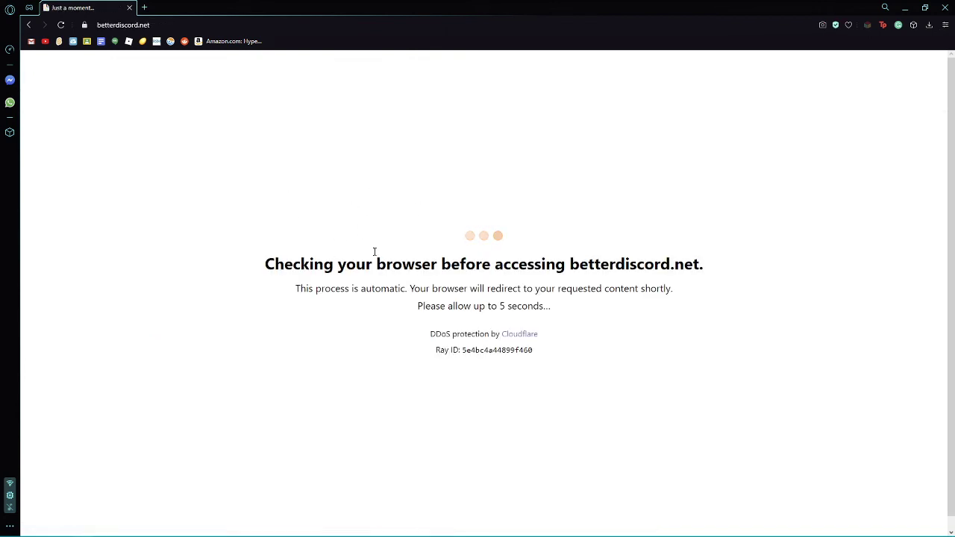
{"action": "left_click_drag", "start_coordinate": [251, 266], "coordinate": [712, 270]}
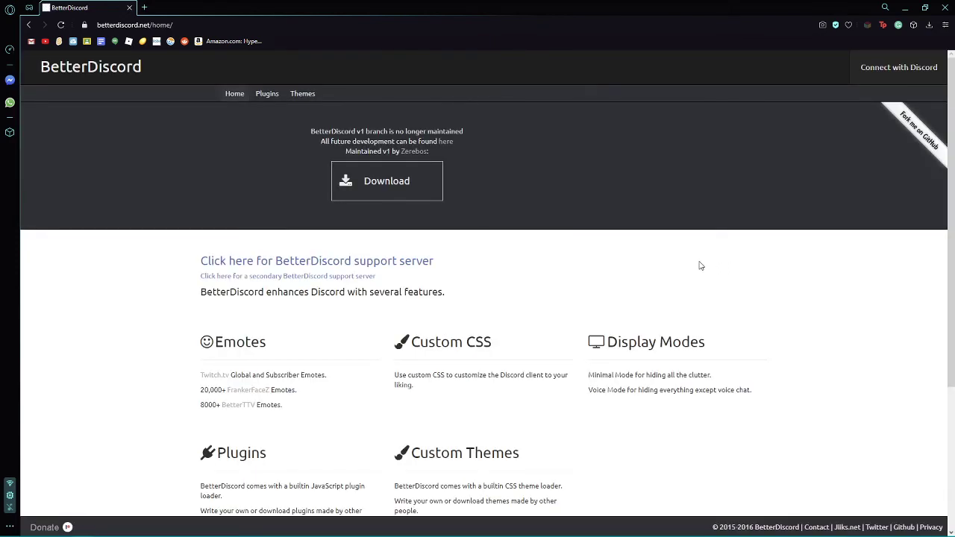
Step: Download BandagedBD_Windows.exe from the GitHub releases page into Downloads, then run the installer and decline its update offer
{"action": "left_click", "coordinate": [407, 195]}
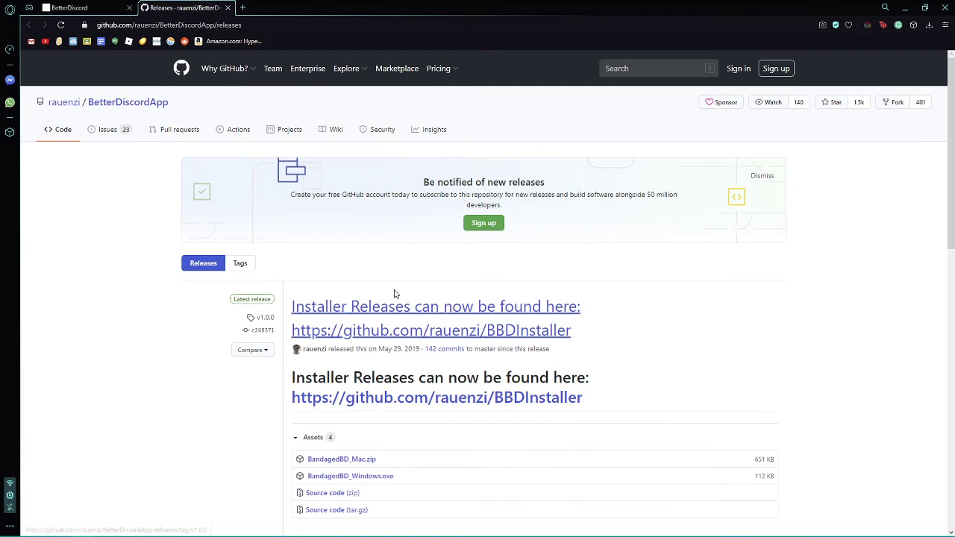
{"action": "scroll", "coordinate": [537, 330], "scroll_direction": "down", "scroll_amount": 2}
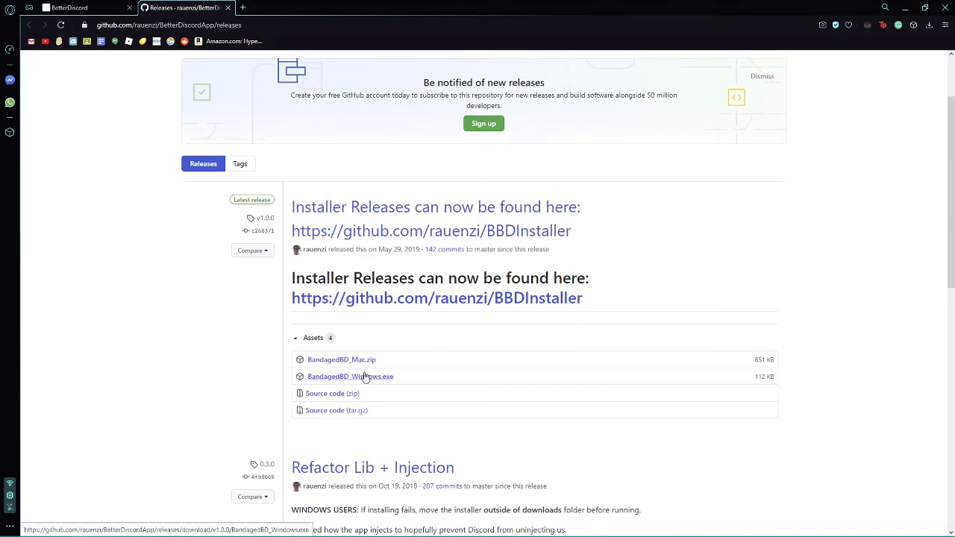
{"action": "mouse_move", "coordinate": [393, 378]}
{"action": "left_mouse_down"}
{"action": "mouse_move", "coordinate": [288, 378]}
{"action": "mouse_move", "coordinate": [381, 381]}
{"action": "left_mouse_up"}
{"action": "left_click", "coordinate": [311, 379]}
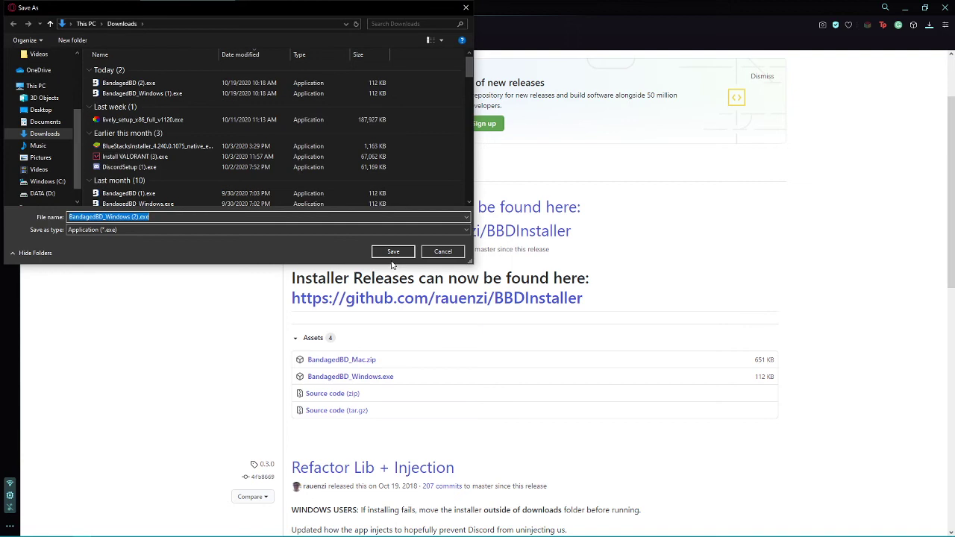
{"action": "left_click", "coordinate": [393, 252]}
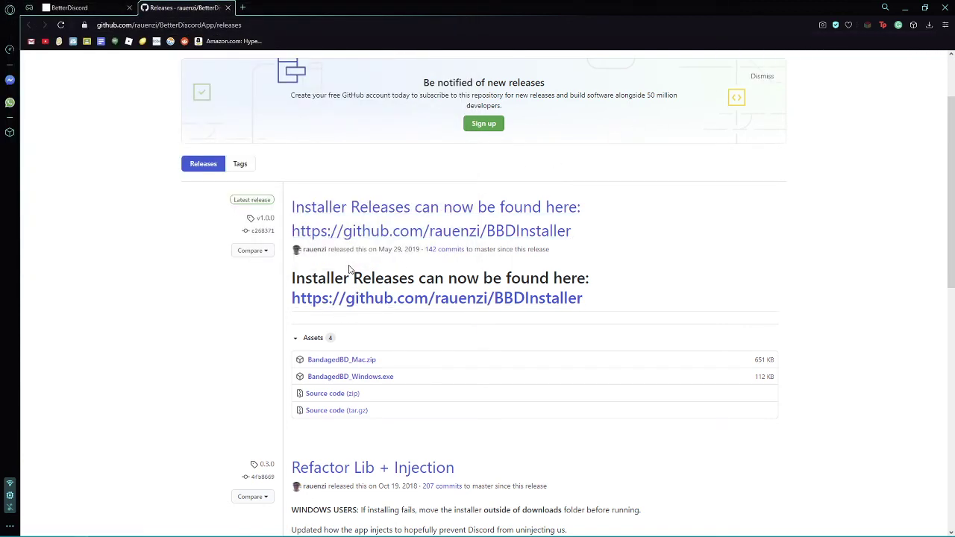
{"action": "mouse_move", "coordinate": [505, 531]}
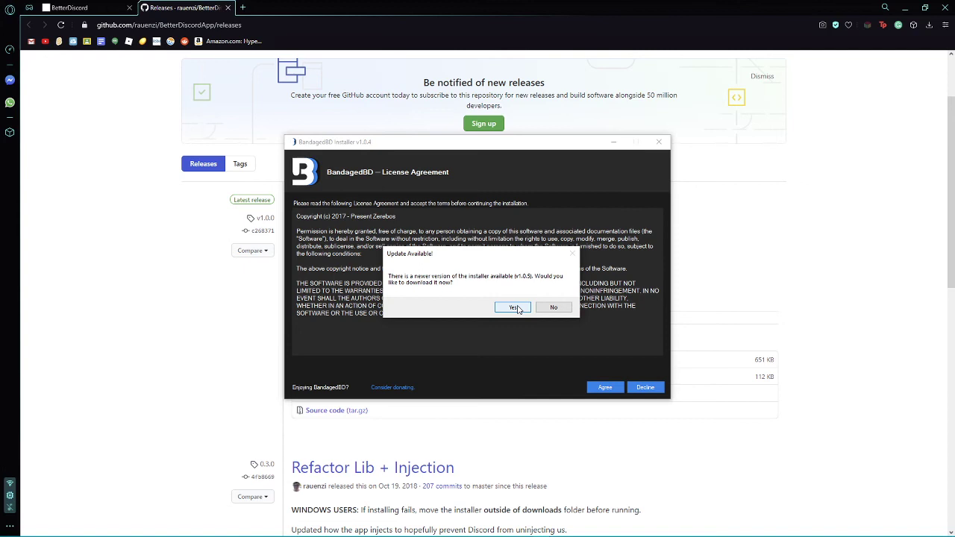
{"action": "left_click", "coordinate": [555, 308]}
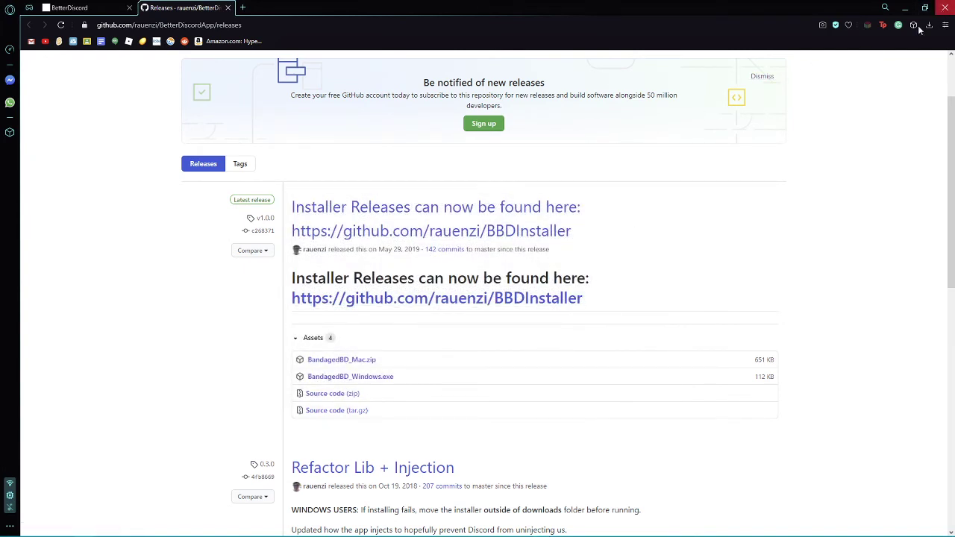
Step: Open a new browser tab and close the BetterDiscord and GitHub releases tabs
{"action": "left_click", "coordinate": [82, 7]}
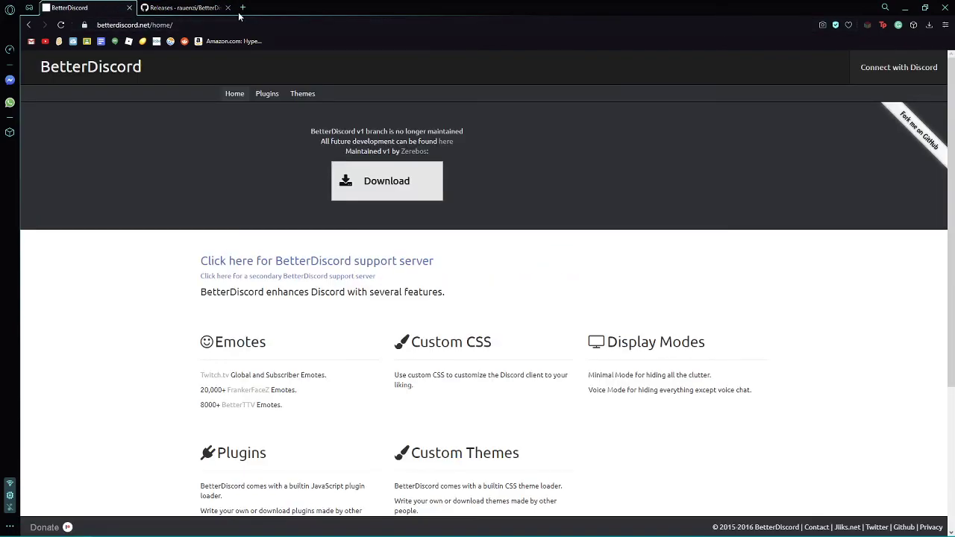
{"action": "left_click", "coordinate": [242, 7]}
{"action": "left_click", "coordinate": [129, 7]}
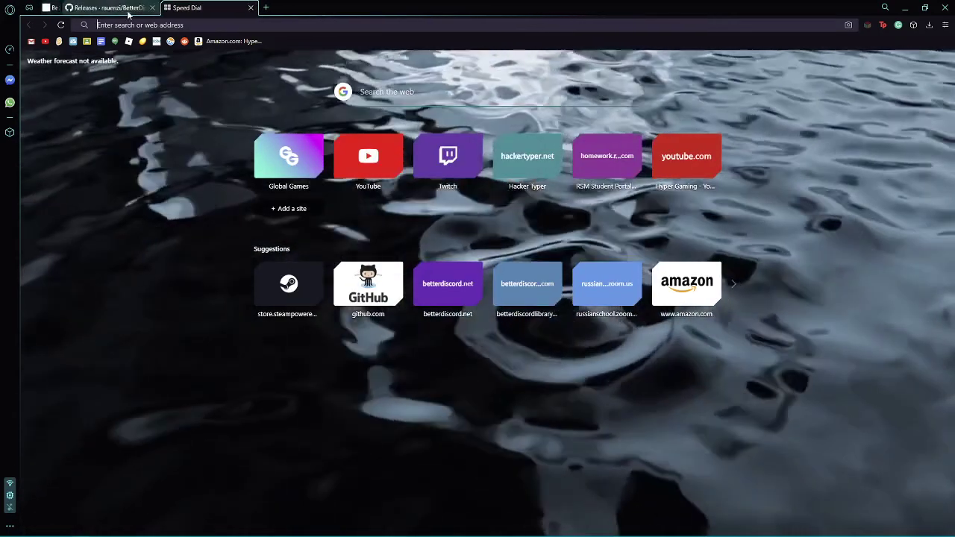
{"action": "left_click", "coordinate": [129, 7]}
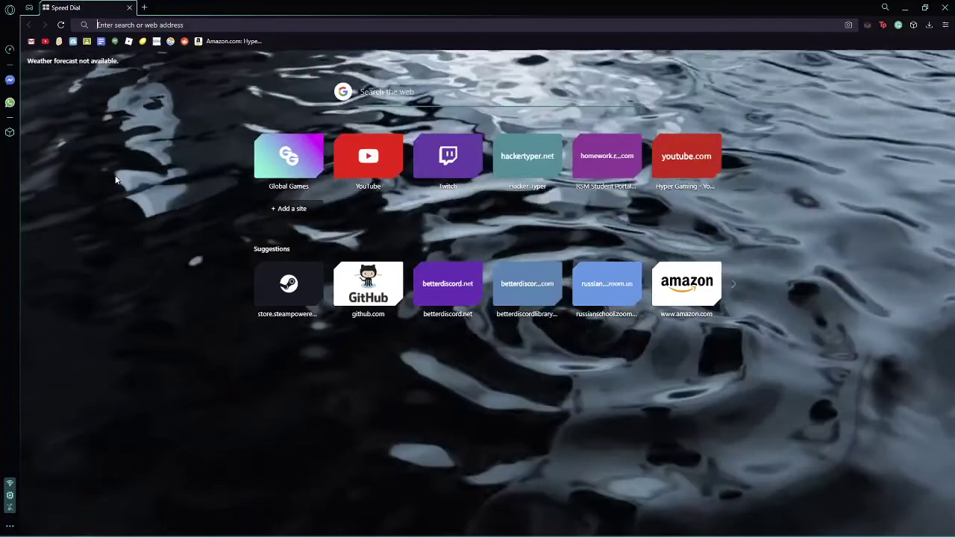
Step: Search for "better discord" and go to the BetterDiscordLibrary home page
{"action": "key", "text": "ctrl+l"}
{"action": "key", "text": "BackSpace"}
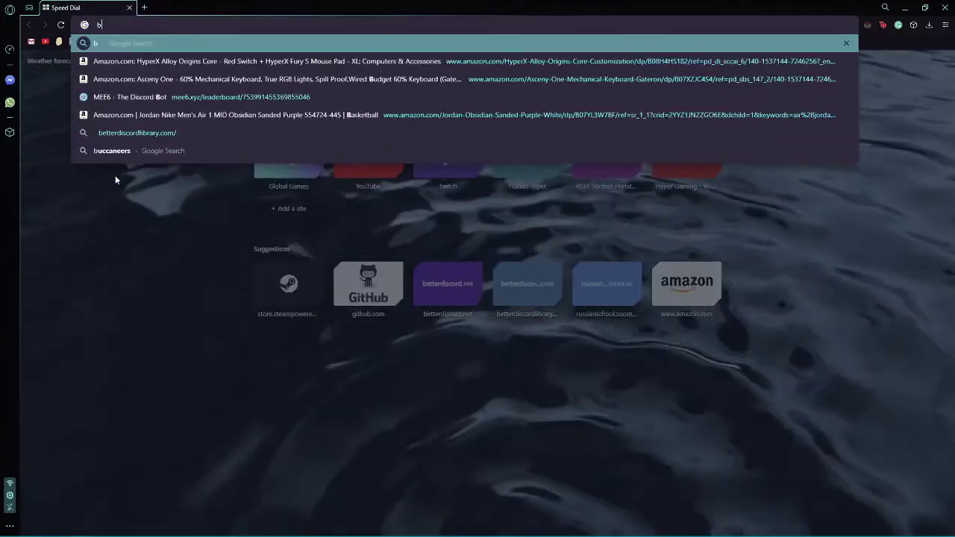
{"action": "key", "text": "Escape"}
{"action": "type", "text": "better disco"}
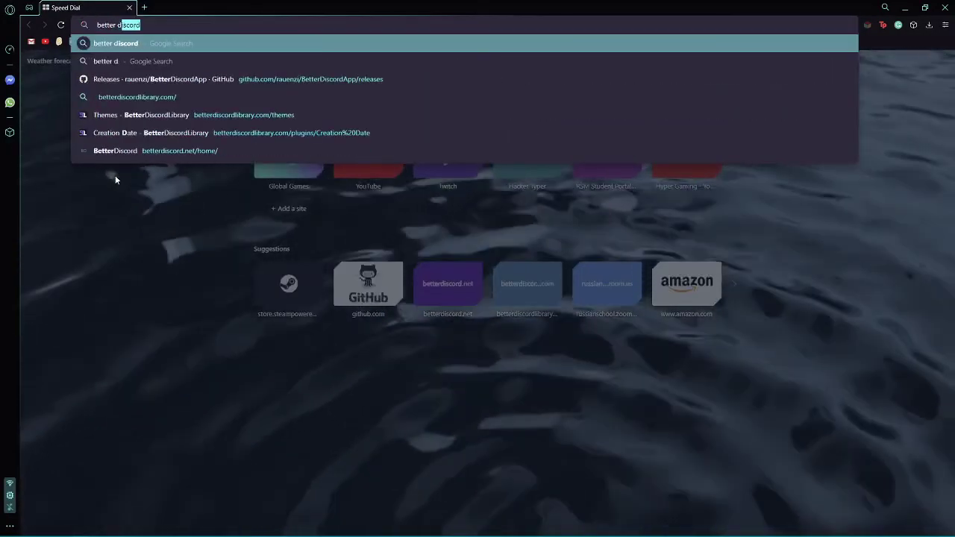
{"action": "type", "text": "rd"}
{"action": "key", "text": "Return"}
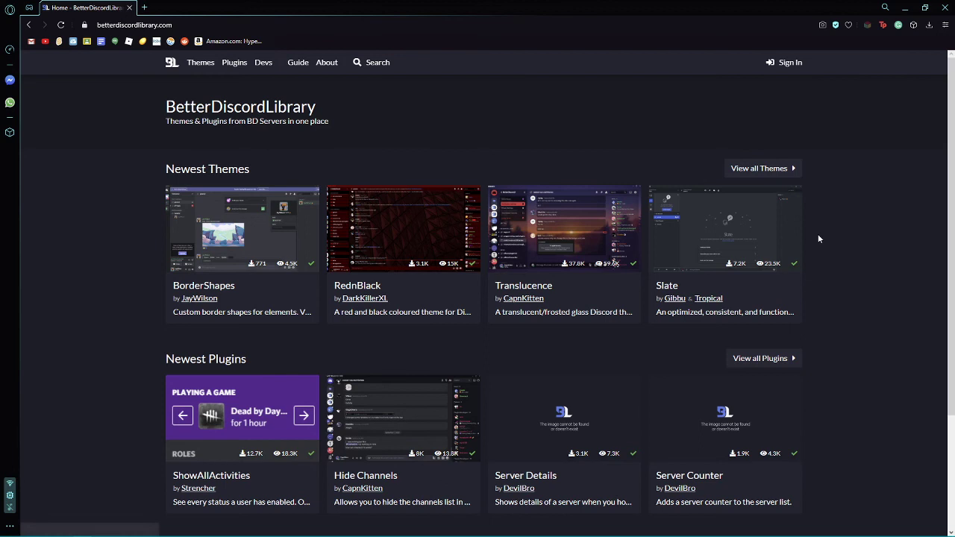
Step: Browse the full list of BetterDiscordLibrary themes and open the Black Hole theme's page
{"action": "left_click", "coordinate": [765, 169]}
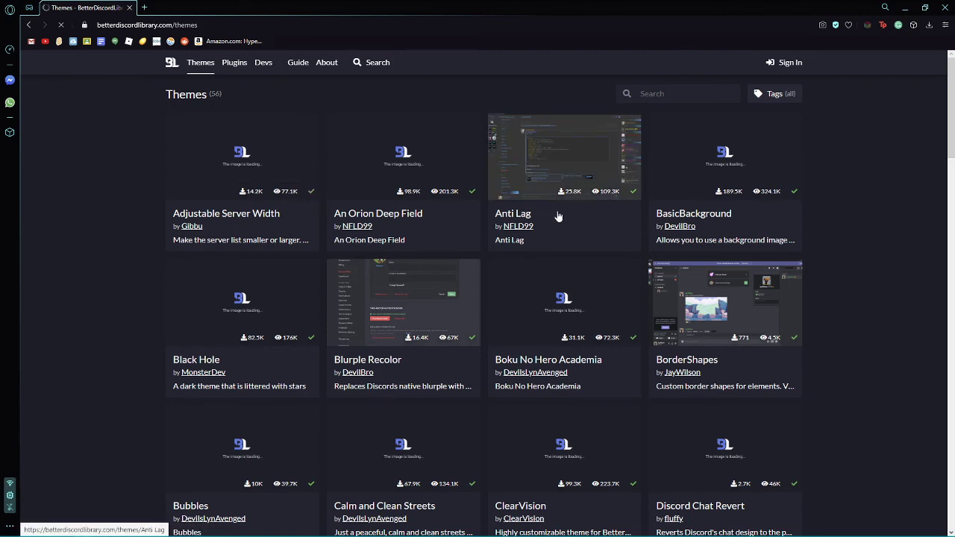
{"action": "scroll", "coordinate": [447, 295], "scroll_direction": "down", "scroll_amount": 1}
{"action": "scroll", "coordinate": [410, 305], "scroll_direction": "down", "scroll_amount": 2}
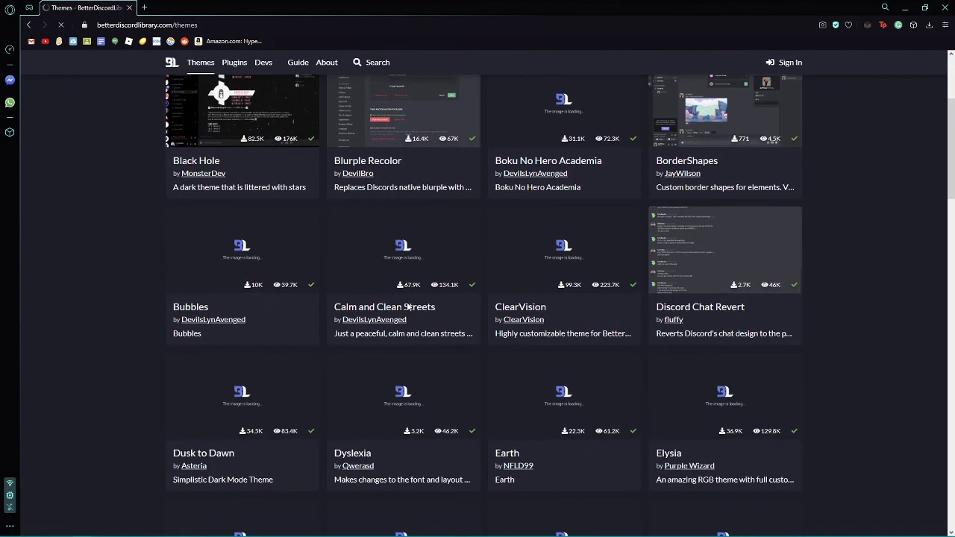
{"action": "scroll", "coordinate": [406, 309], "scroll_direction": "up", "scroll_amount": 1}
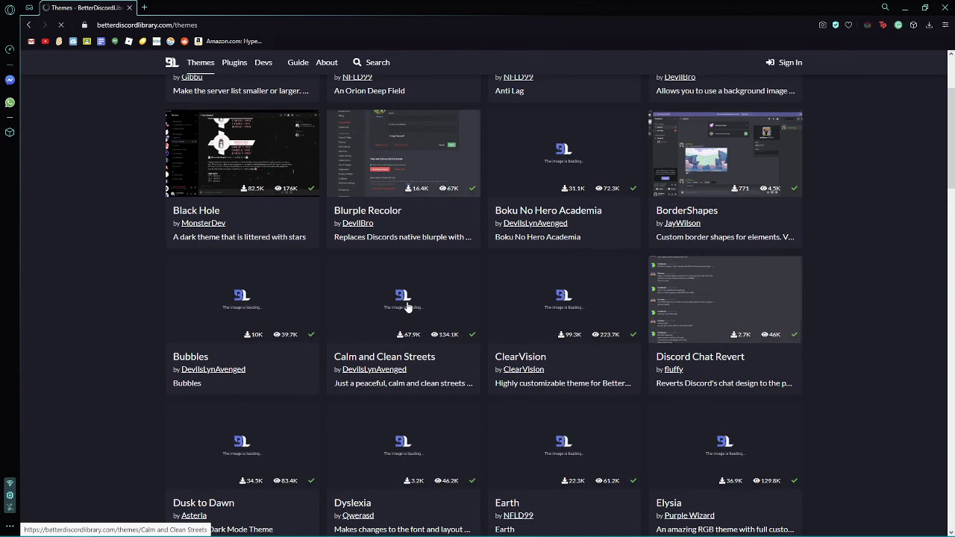
{"action": "scroll", "coordinate": [335, 254], "scroll_direction": "down", "scroll_amount": 1}
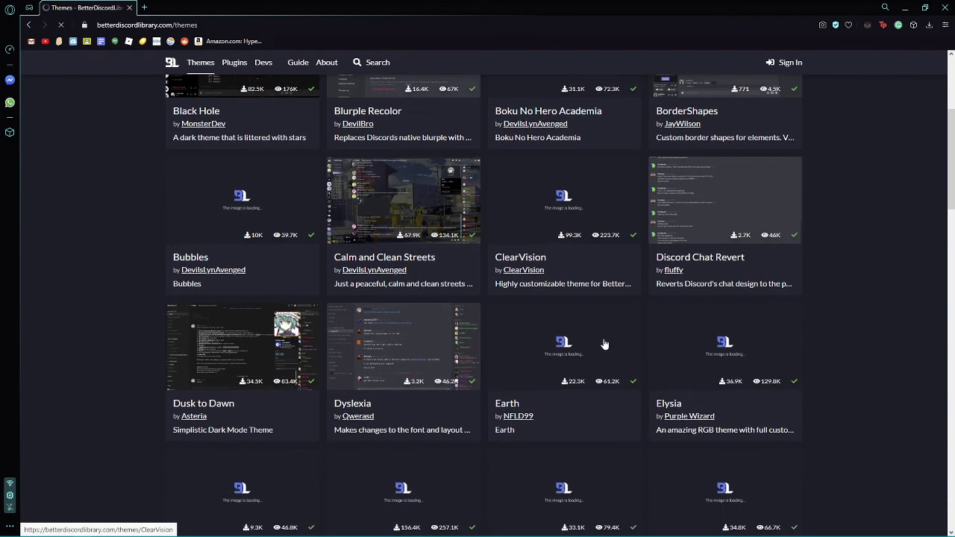
{"action": "scroll", "coordinate": [604, 343], "scroll_direction": "down", "scroll_amount": 3}
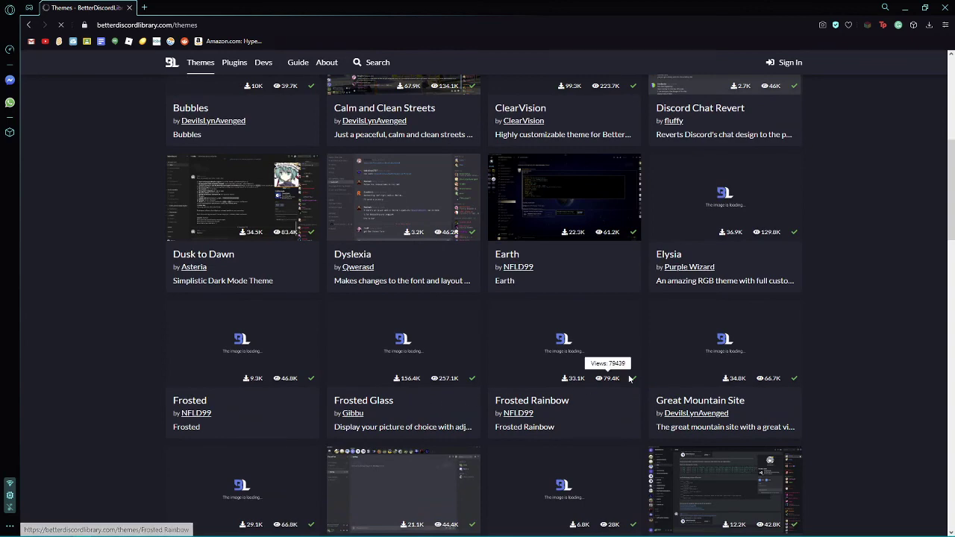
{"action": "scroll", "coordinate": [671, 417], "scroll_direction": "down", "scroll_amount": 2}
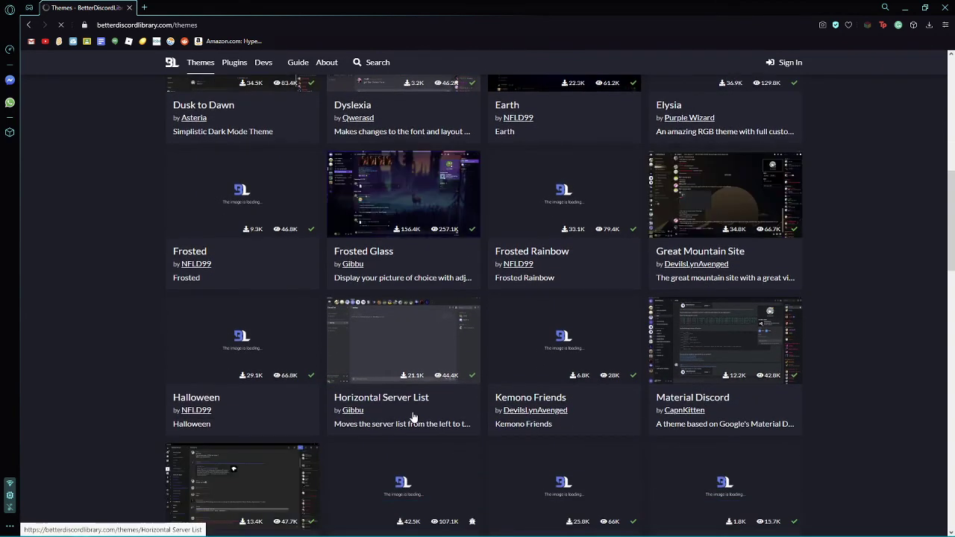
{"action": "scroll", "coordinate": [412, 417], "scroll_direction": "up", "scroll_amount": 6}
{"action": "left_click", "coordinate": [215, 226]}
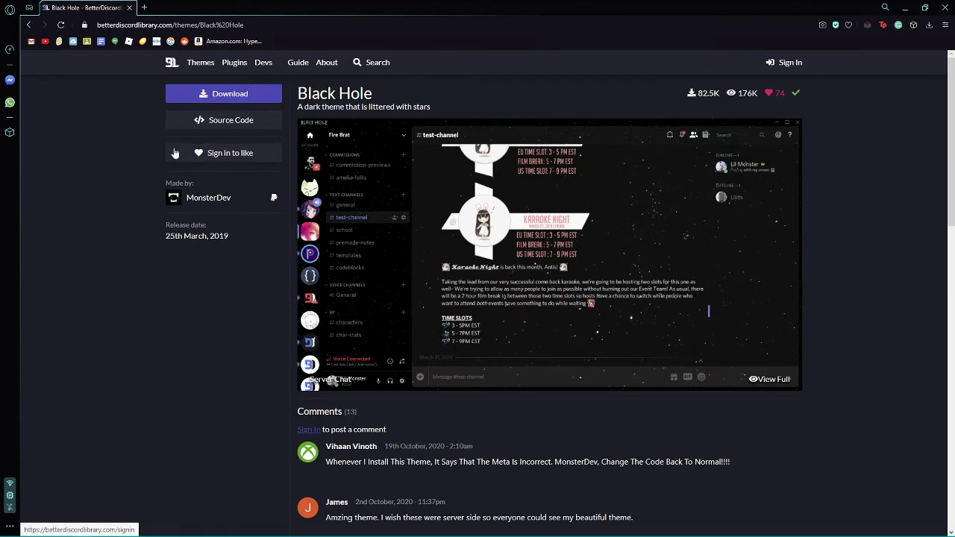
Step: Open the Black Hole theme's source code on GitHub and select the entire contents of Black-Hole.theme.css
{"action": "left_click", "coordinate": [227, 123]}
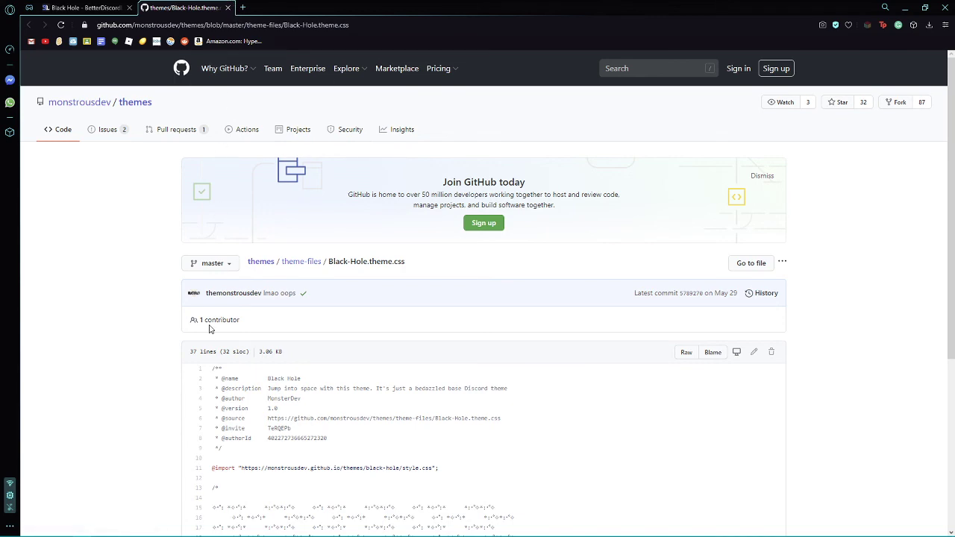
{"action": "scroll", "coordinate": [210, 328], "scroll_direction": "down", "scroll_amount": 3}
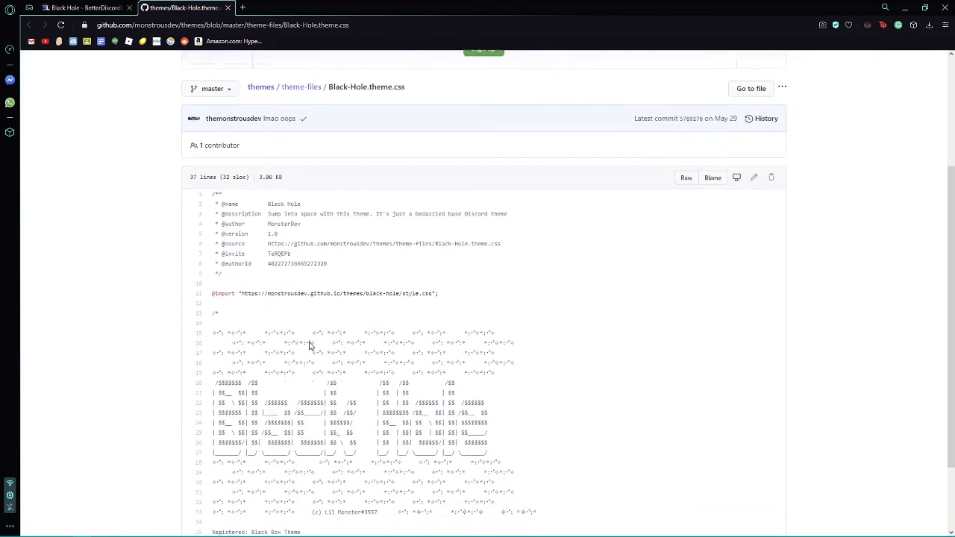
{"action": "scroll", "coordinate": [310, 345], "scroll_direction": "down", "scroll_amount": 1}
{"action": "scroll", "coordinate": [383, 341], "scroll_direction": "up", "scroll_amount": 2}
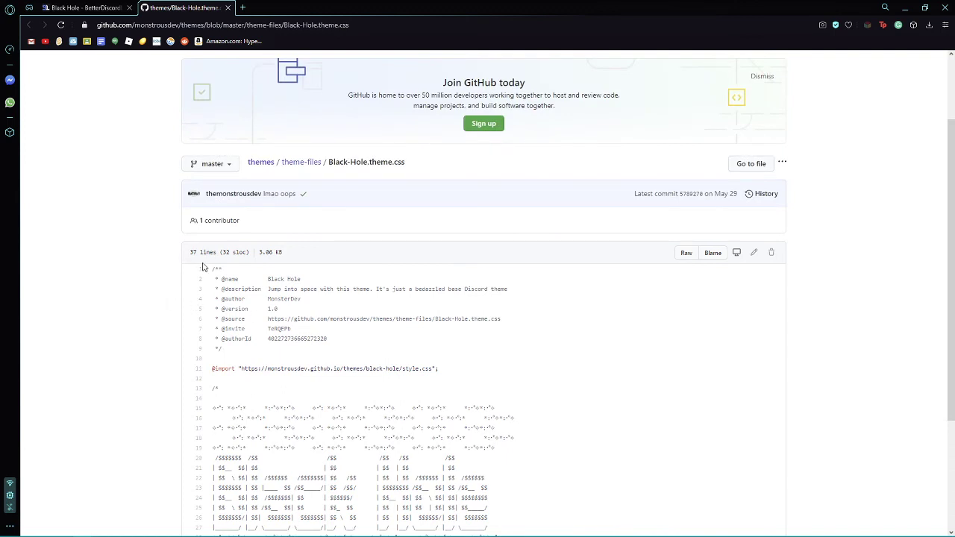
{"action": "left_click_drag", "start_coordinate": [214, 268], "coordinate": [575, 500]}
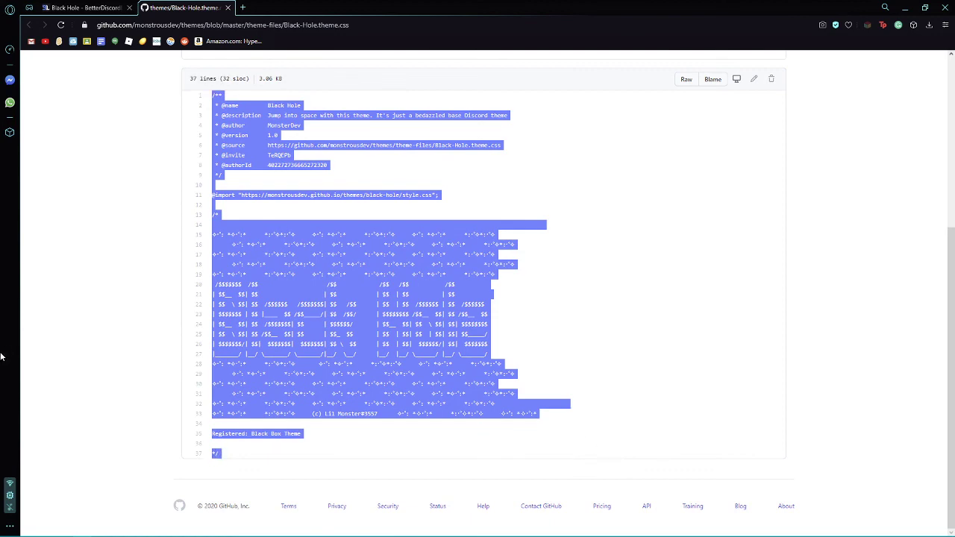
Step: Switch to Discord and open the Custom CSS editor in the Bandaged BD section of the user settings
{"action": "left_click", "coordinate": [117, 271]}
{"action": "scroll", "coordinate": [113, 266], "scroll_direction": "up", "scroll_amount": 4}
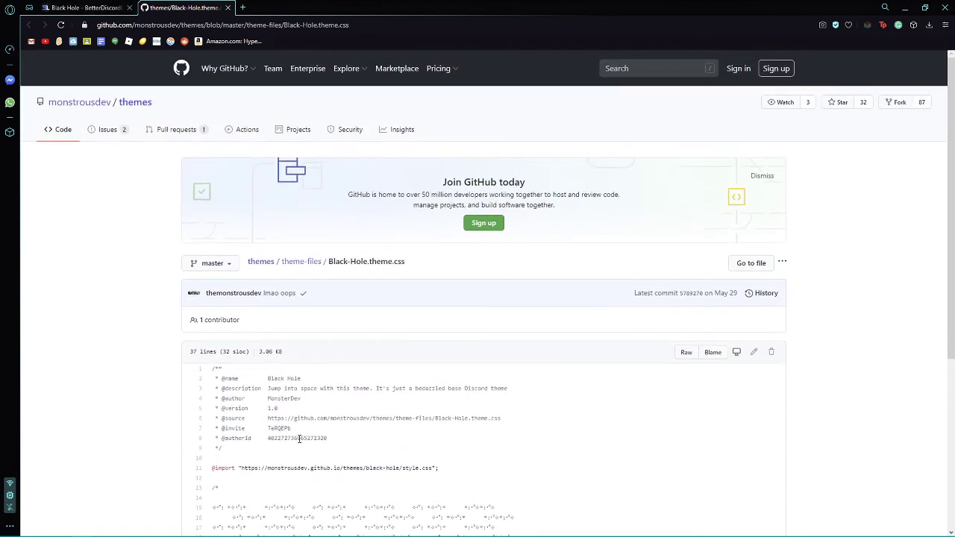
{"action": "left_click", "coordinate": [211, 530]}
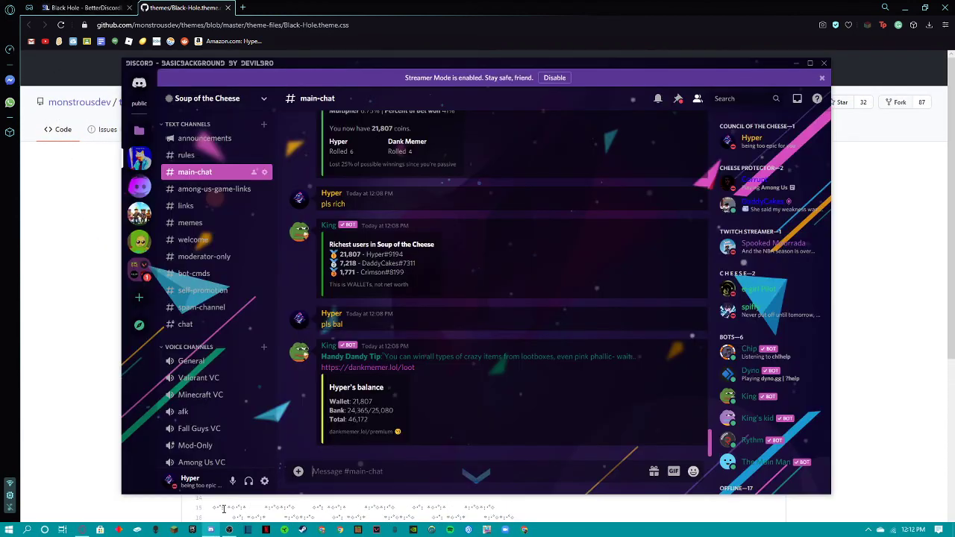
{"action": "left_click", "coordinate": [264, 481]}
{"action": "scroll", "coordinate": [284, 366], "scroll_direction": "down", "scroll_amount": 5}
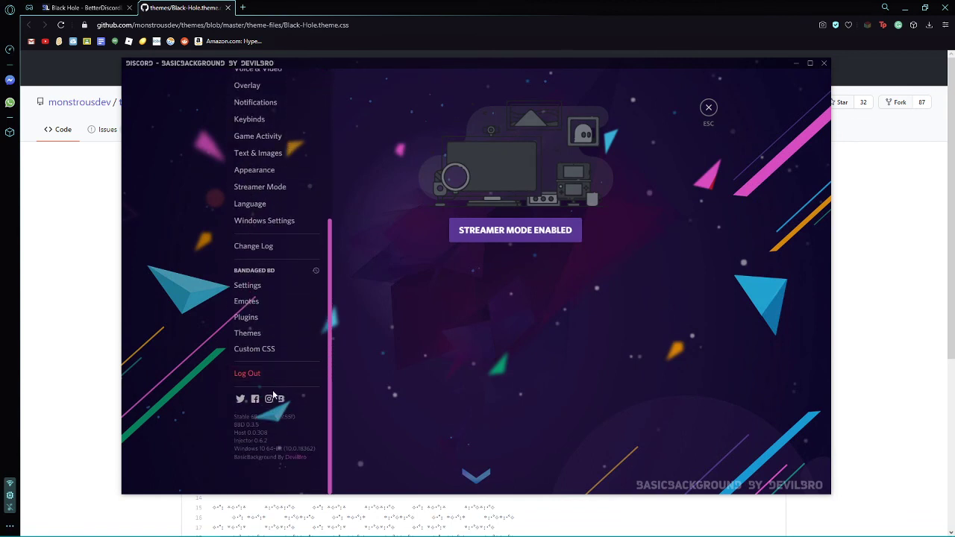
{"action": "left_click", "coordinate": [265, 337]}
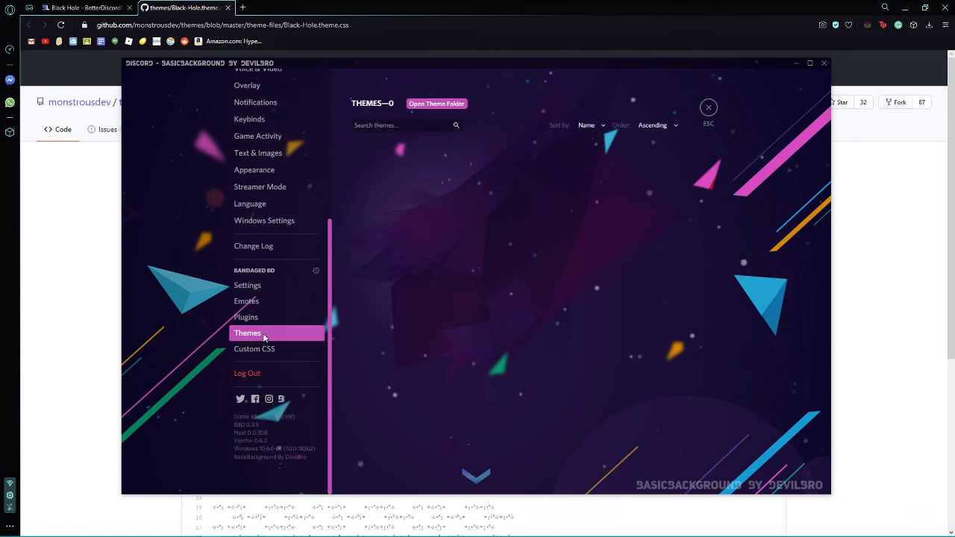
{"action": "left_click", "coordinate": [257, 349]}
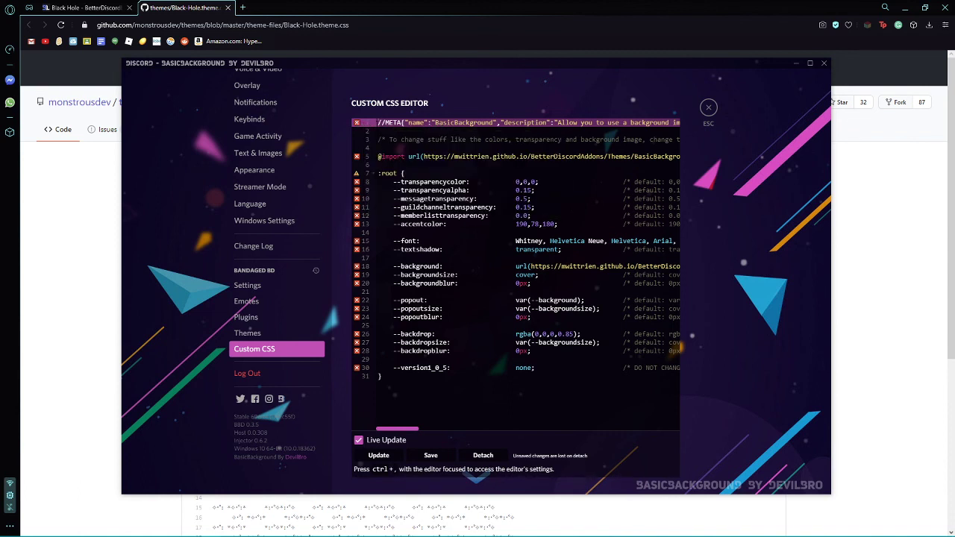
{"action": "mouse_move", "coordinate": [376, 127]}
{"action": "left_click_drag", "start_coordinate": [379, 122], "coordinate": [714, 509]}
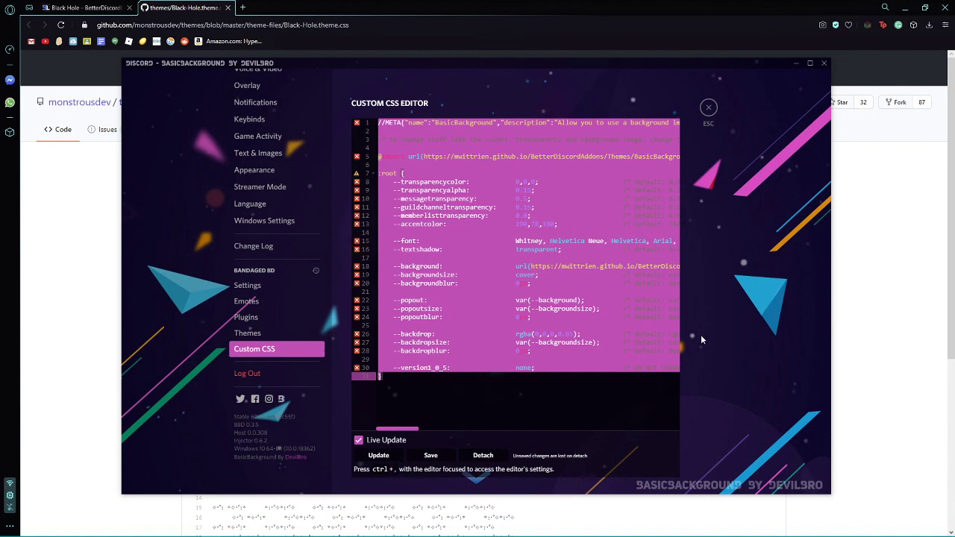
{"action": "left_click", "coordinate": [381, 376]}
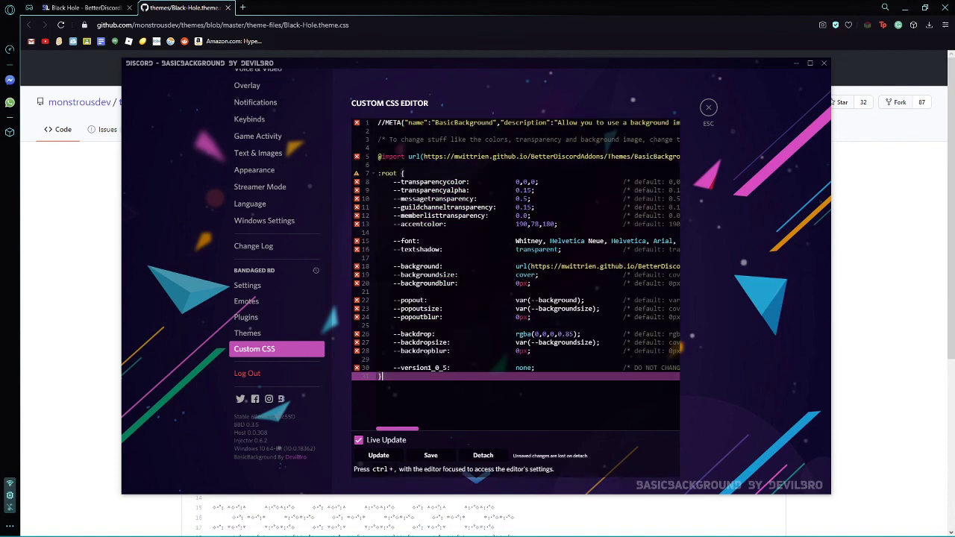
{"action": "mouse_move", "coordinate": [396, 435]}
{"action": "left_mouse_down"}
{"action": "mouse_move", "coordinate": [628, 427]}
{"action": "mouse_move", "coordinate": [392, 430]}
{"action": "left_mouse_up"}
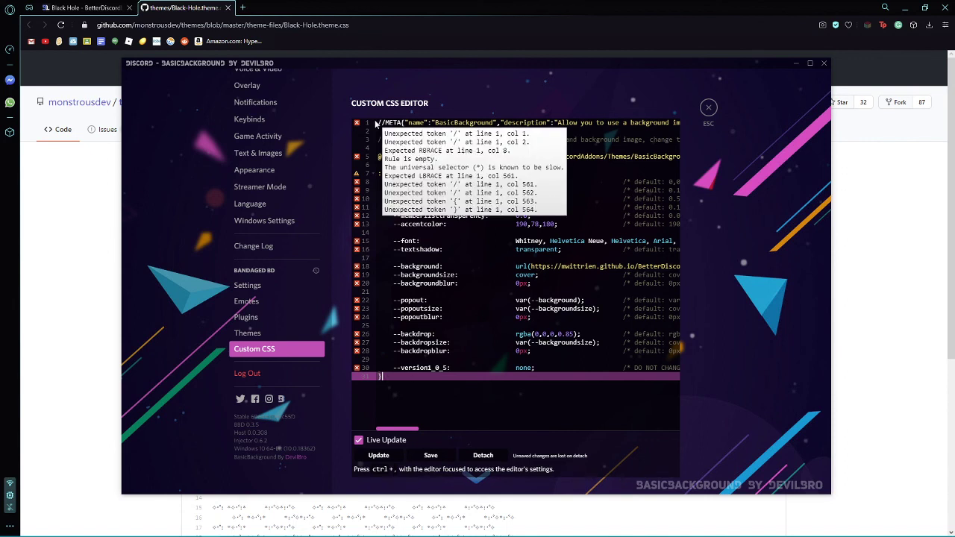
Step: Replace all existing custom CSS with the copied Black Hole theme code, update it and leave the settings
{"action": "left_click_drag", "start_coordinate": [378, 123], "coordinate": [774, 421]}
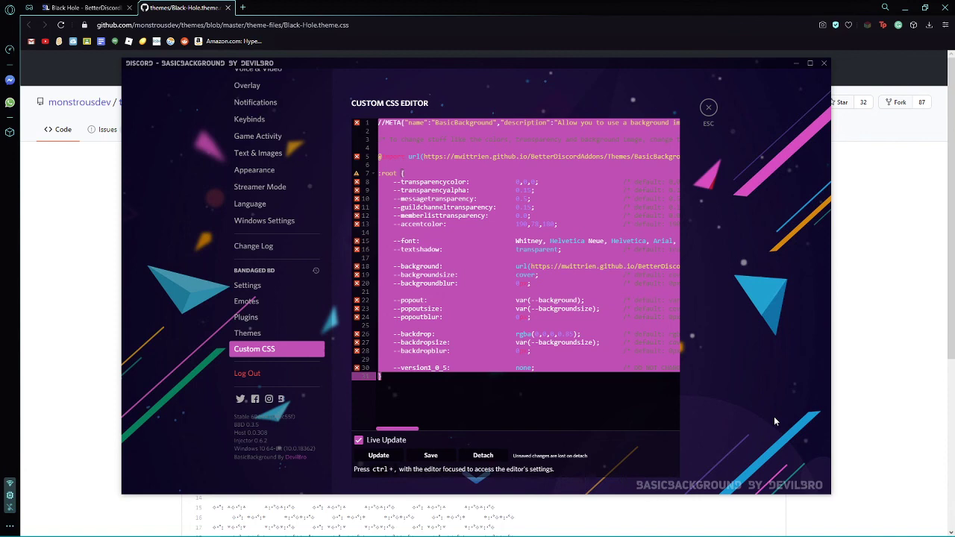
{"action": "key", "text": "ctrl+v"}
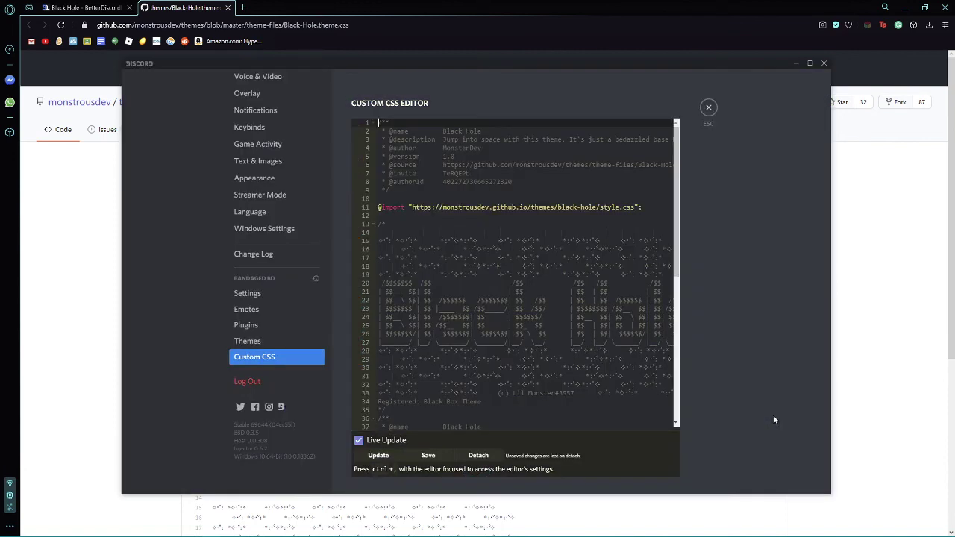
{"action": "left_click", "coordinate": [378, 455]}
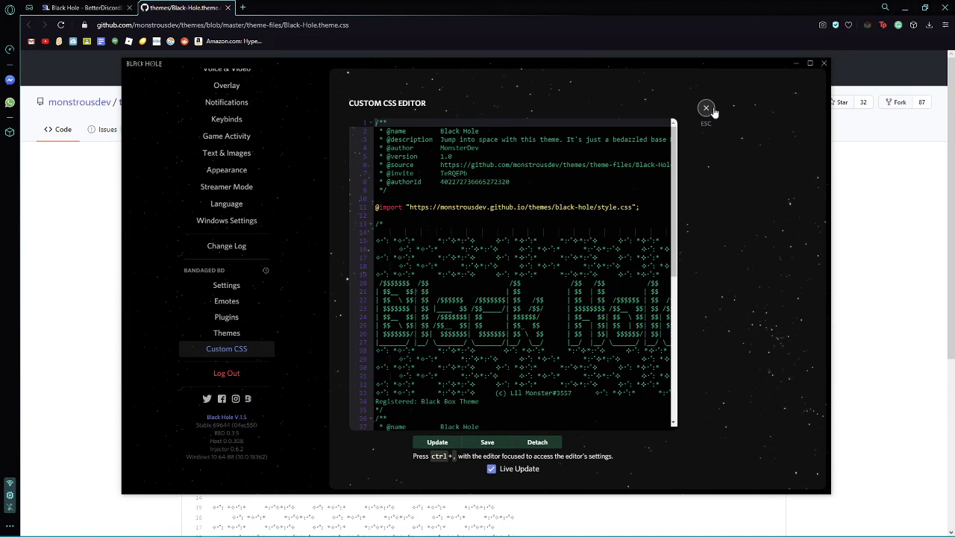
{"action": "left_click", "coordinate": [705, 108]}
Step: Examine the applied theme in the main-chat channel, direct messages and server list, and return to the GitHub page in the browser
{"action": "scroll", "coordinate": [466, 277], "scroll_direction": "up", "scroll_amount": 5}
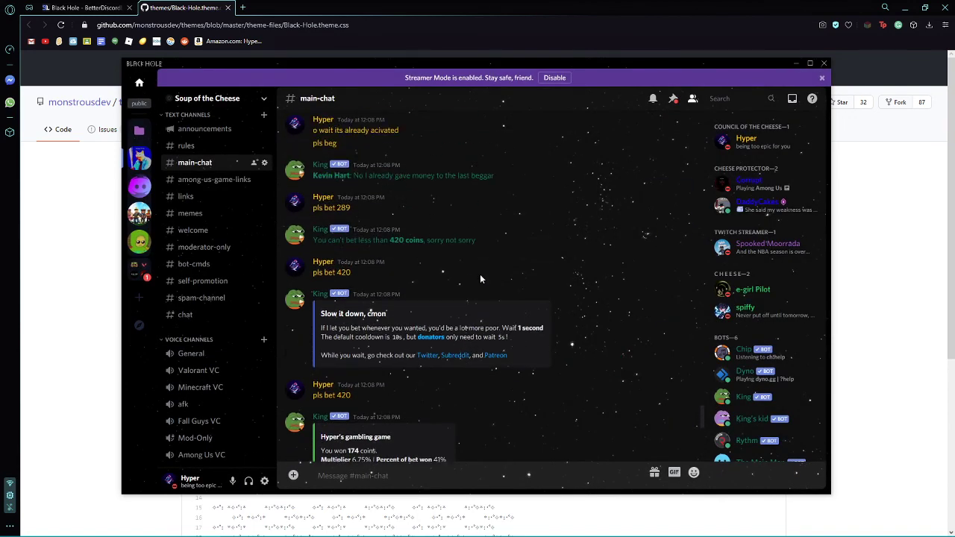
{"action": "scroll", "coordinate": [479, 276], "scroll_direction": "down", "scroll_amount": 5}
{"action": "left_click", "coordinate": [142, 86]}
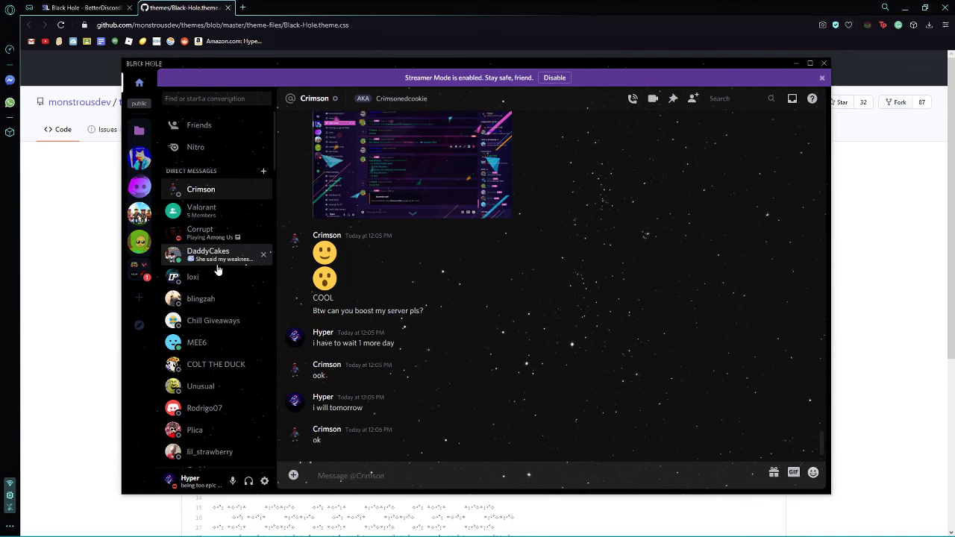
{"action": "left_click", "coordinate": [205, 216]}
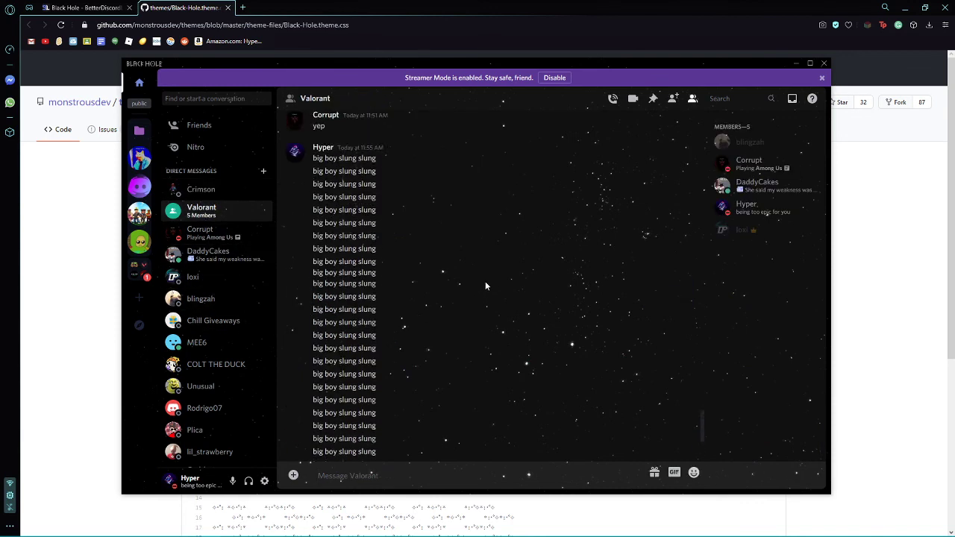
{"action": "left_click", "coordinate": [196, 189]}
{"action": "left_click", "coordinate": [137, 135]}
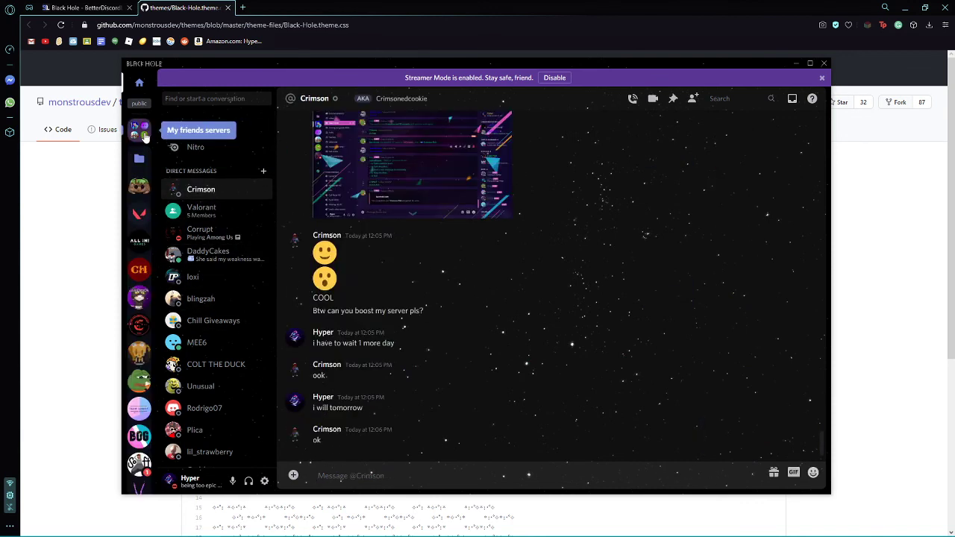
{"action": "left_click", "coordinate": [139, 158]}
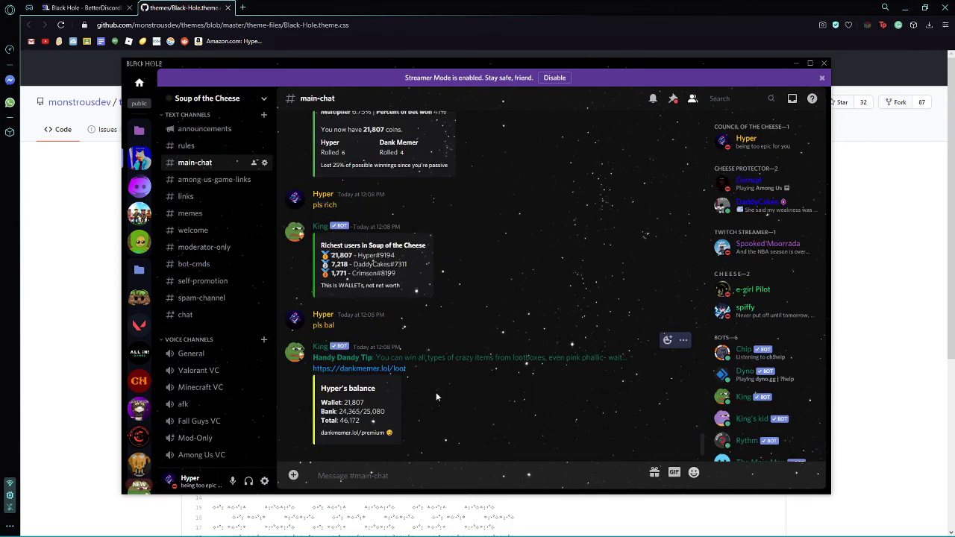
{"action": "scroll", "coordinate": [495, 246], "scroll_direction": "up", "scroll_amount": 5}
{"action": "scroll", "coordinate": [498, 246], "scroll_direction": "down", "scroll_amount": 4}
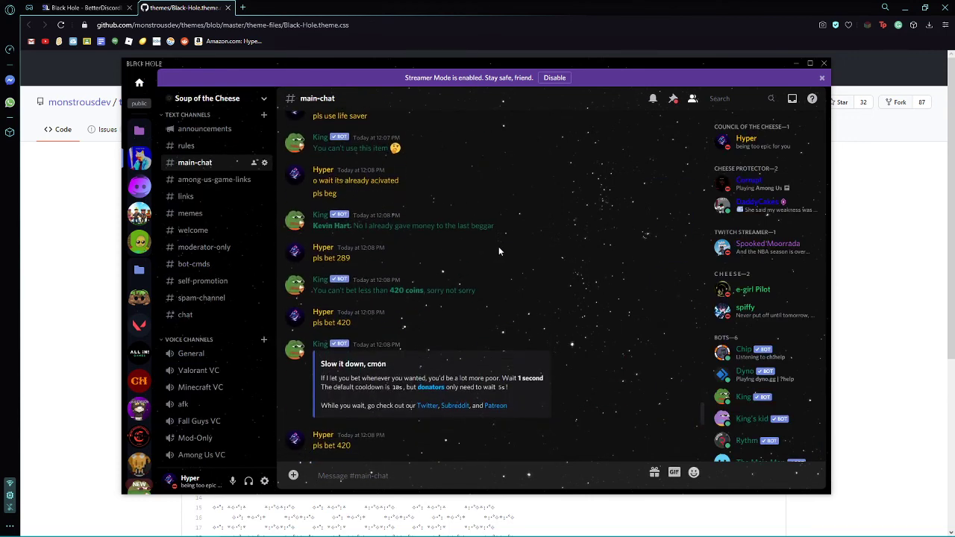
{"action": "scroll", "coordinate": [498, 246], "scroll_direction": "down", "scroll_amount": 1}
{"action": "left_click_drag", "start_coordinate": [431, 409], "coordinate": [540, 388]}
{"action": "left_click", "coordinate": [540, 391]}
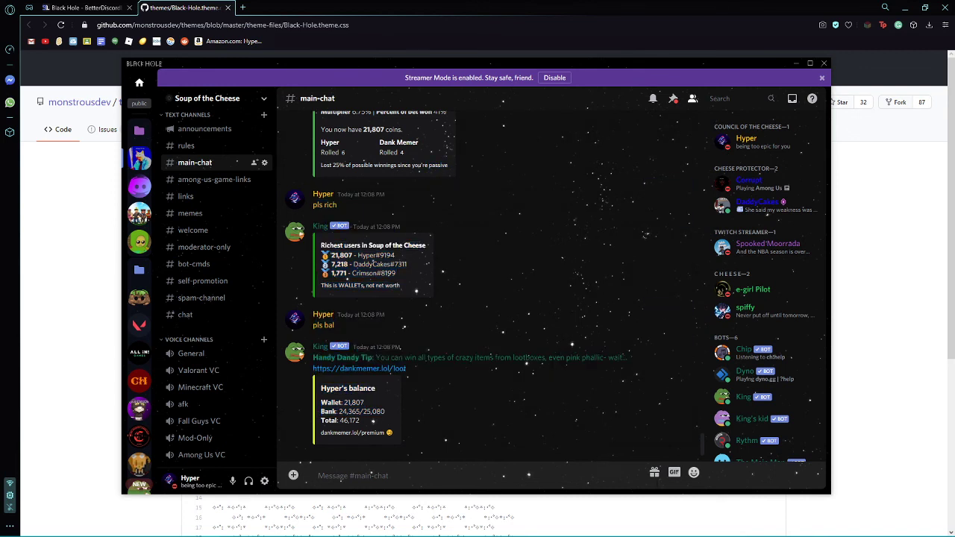
{"action": "left_click", "coordinate": [69, 231]}
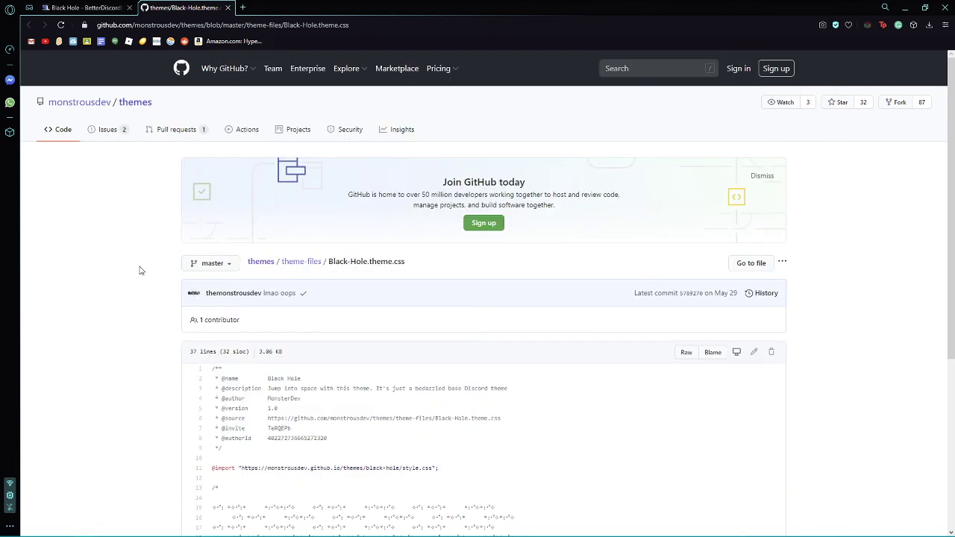